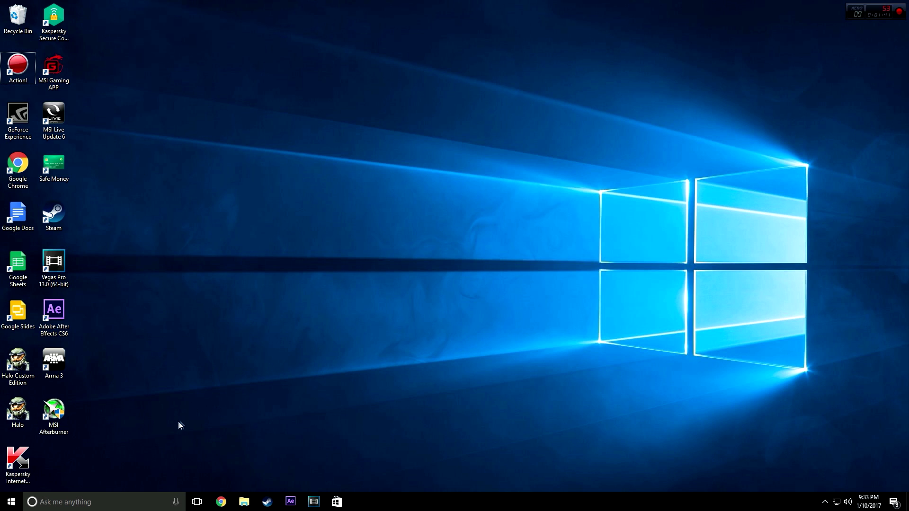
# - Search 'control panel' from the taskbar and go to System and Security > Power Options
pyautogui.click(76, 502)
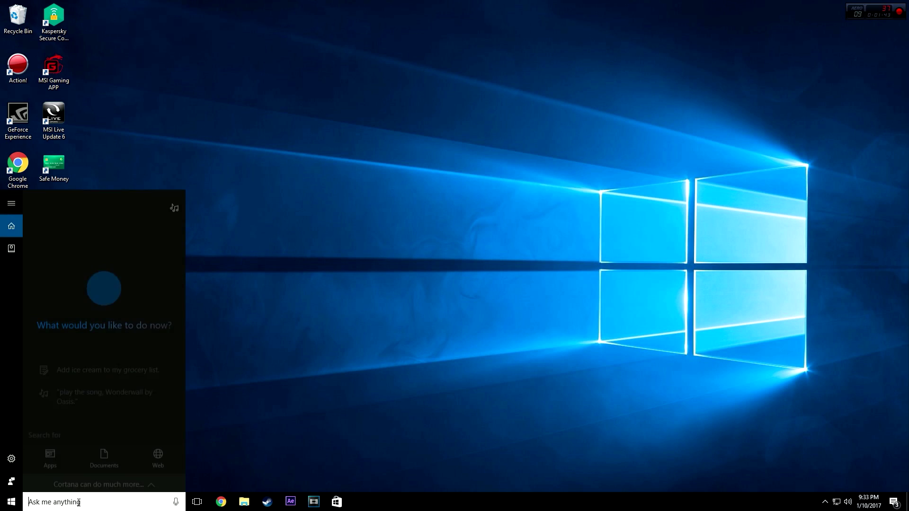
pyautogui.write('control panel')
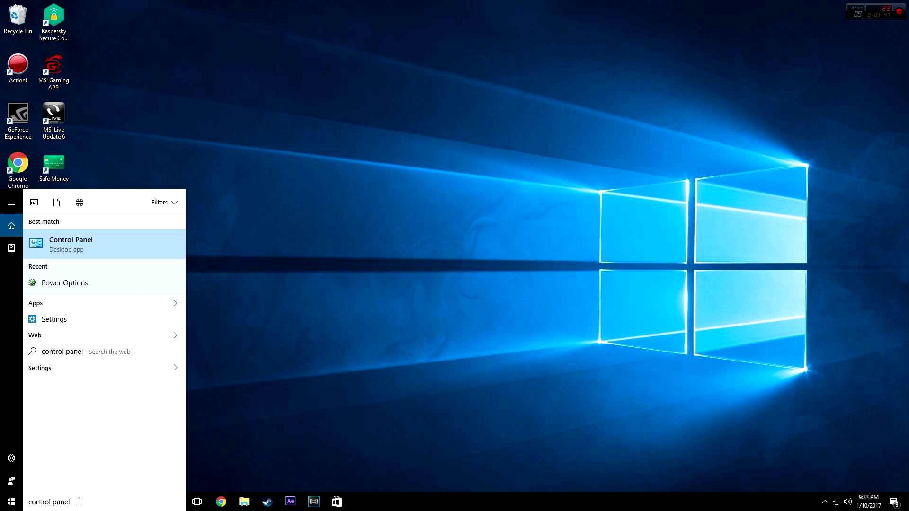
pyautogui.click(93, 245)
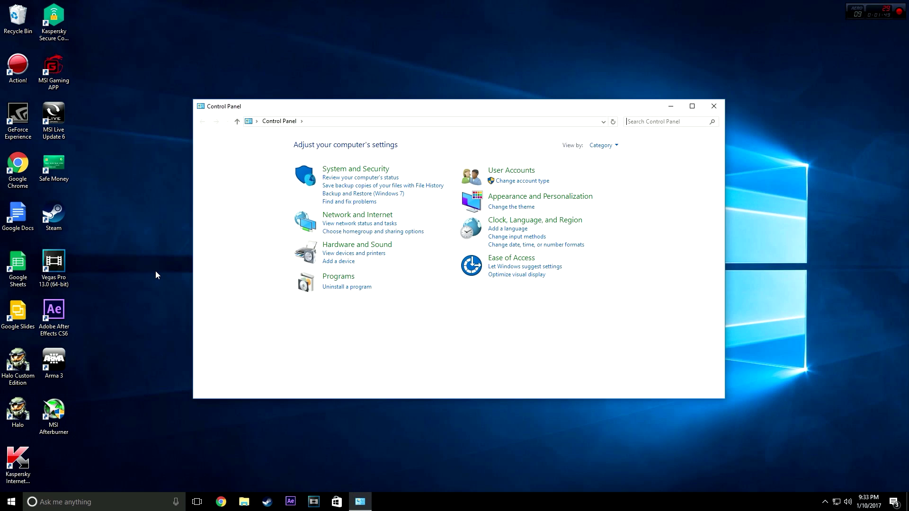
pyautogui.click(357, 172)
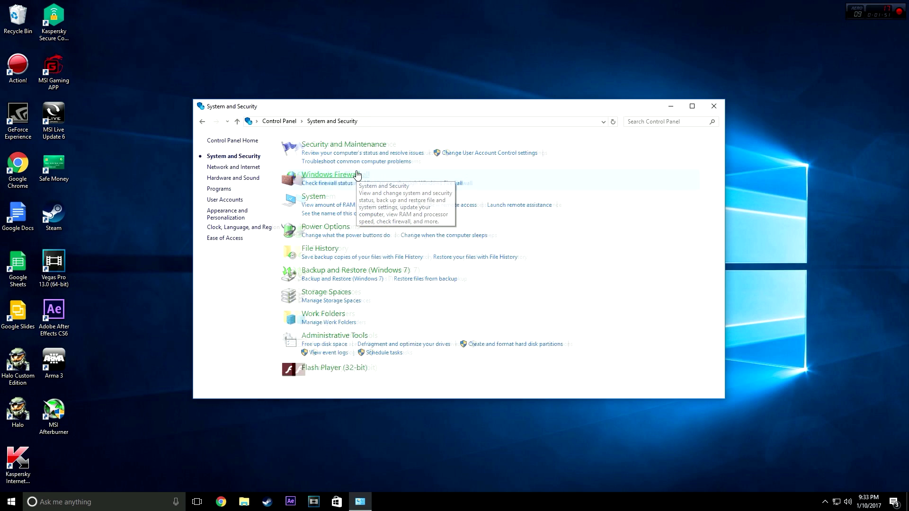
pyautogui.click(326, 227)
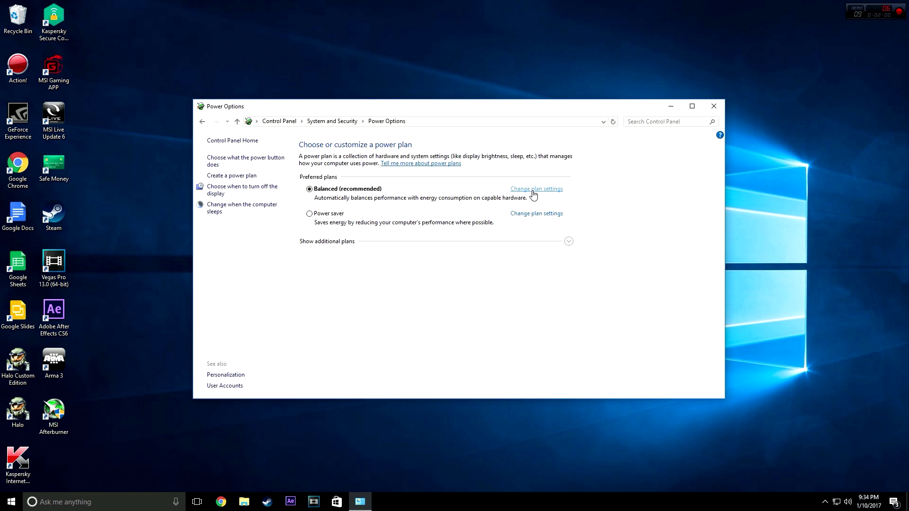
# - Set the Balanced plan's PCI Express Link State Power Management to Off and confirm with OK
pyautogui.click(533, 190)
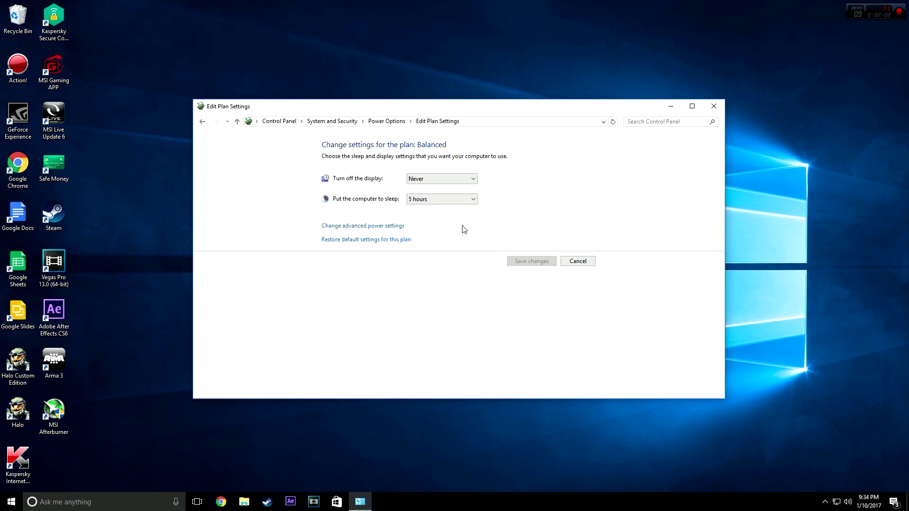
pyautogui.click(348, 228)
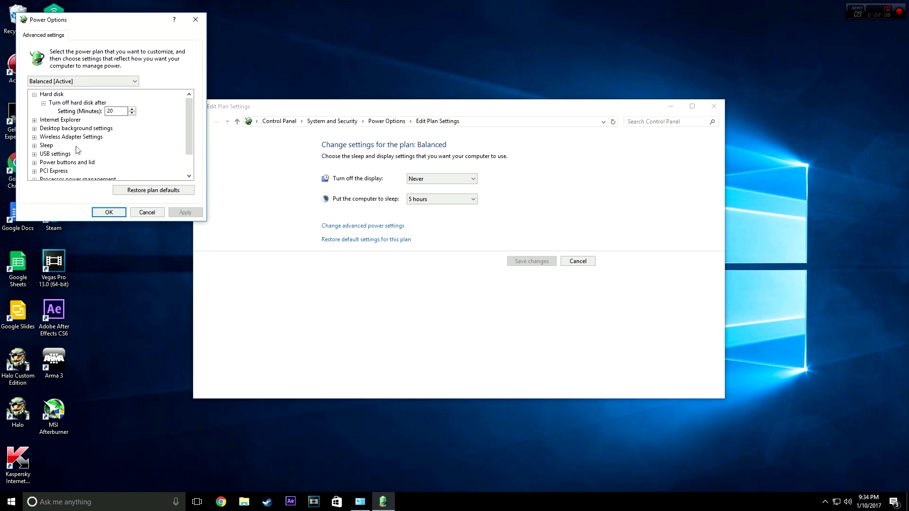
pyautogui.scroll(-1, 71, 152)
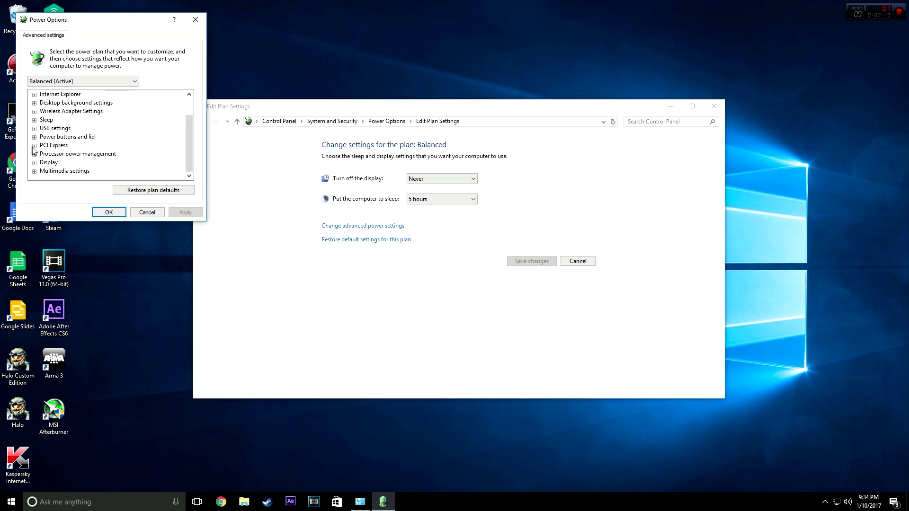
pyautogui.click(34, 146)
pyautogui.scroll(-1, 45, 150)
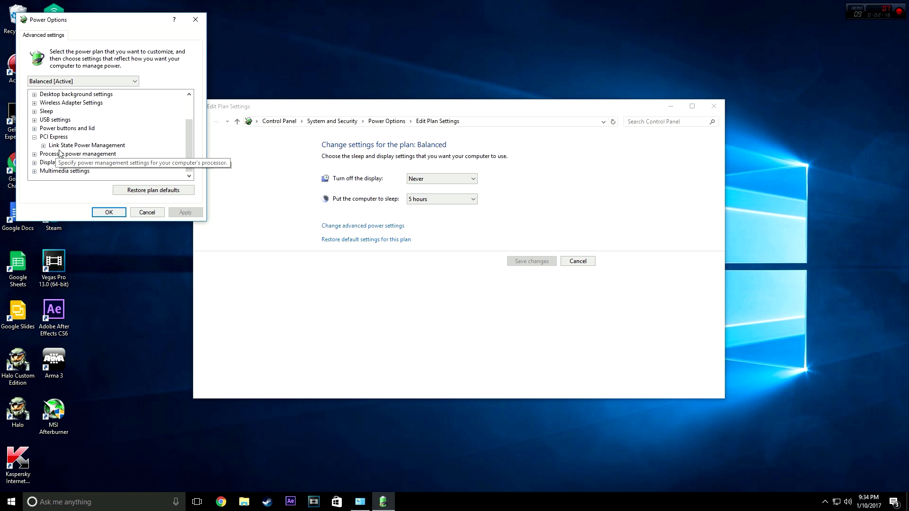
pyautogui.click(43, 146)
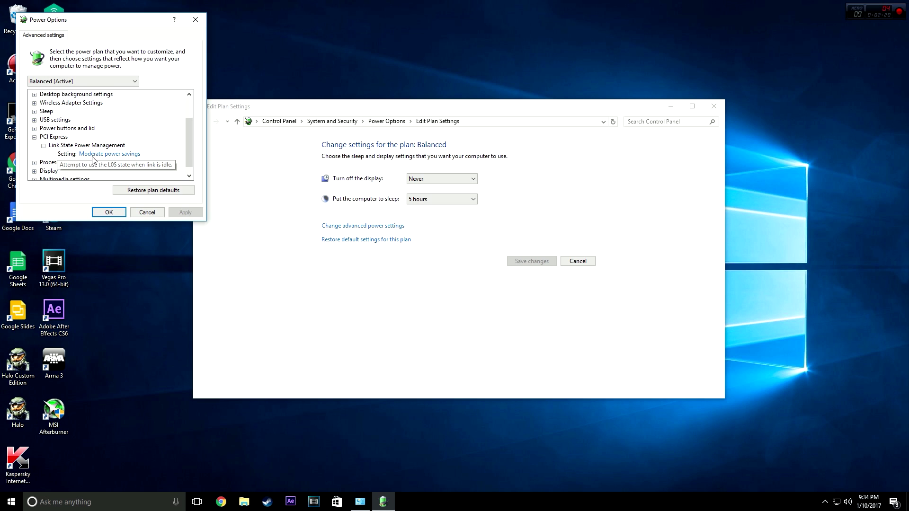
pyautogui.click(122, 155)
pyautogui.click(116, 154)
pyautogui.click(116, 164)
pyautogui.click(187, 214)
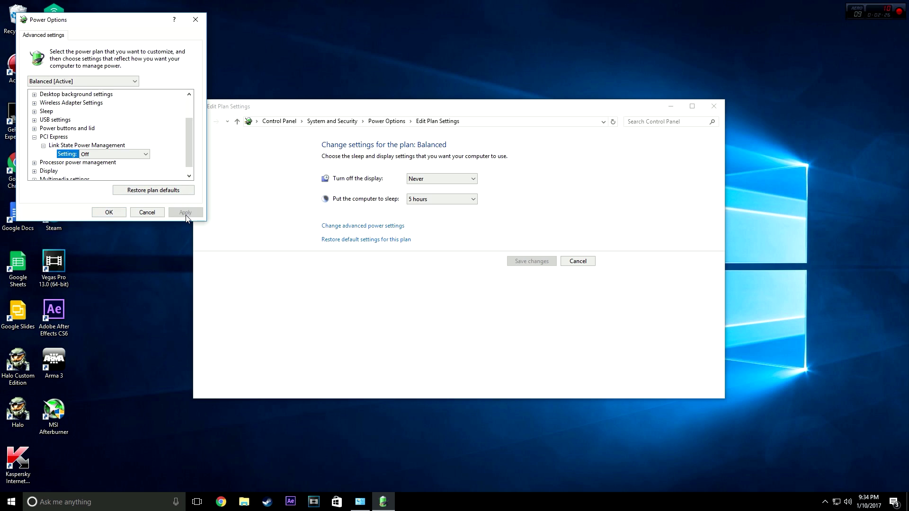
pyautogui.click(116, 216)
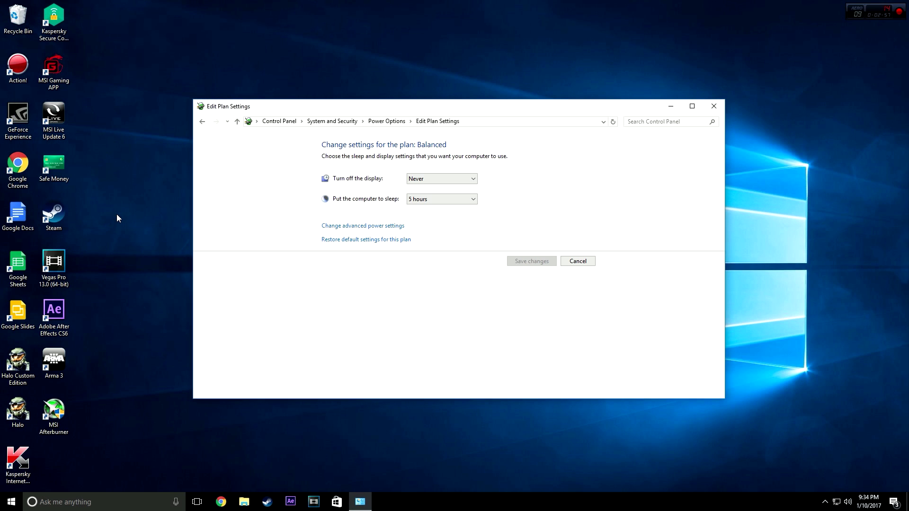
# - Close Edit Plan Settings and launch regedit from Run, accepting the UAC prompt
pyautogui.click(713, 107)
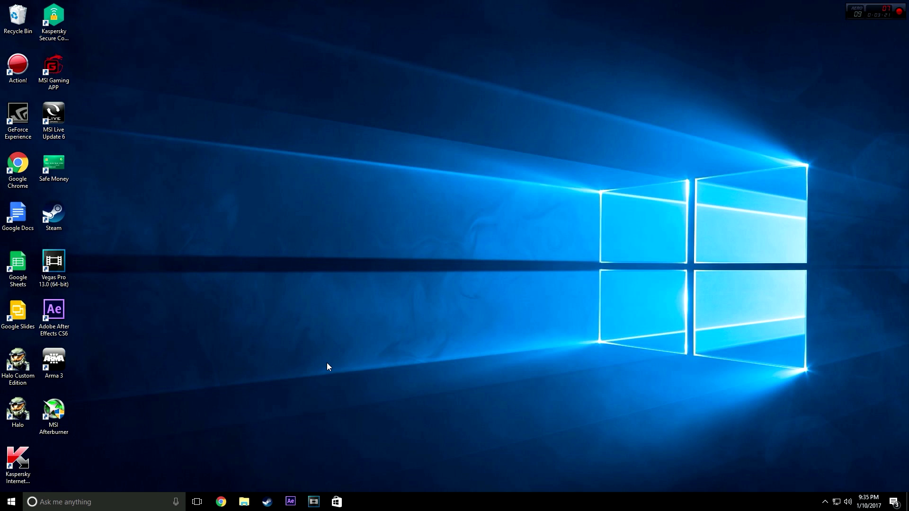
pyautogui.press('super+r')
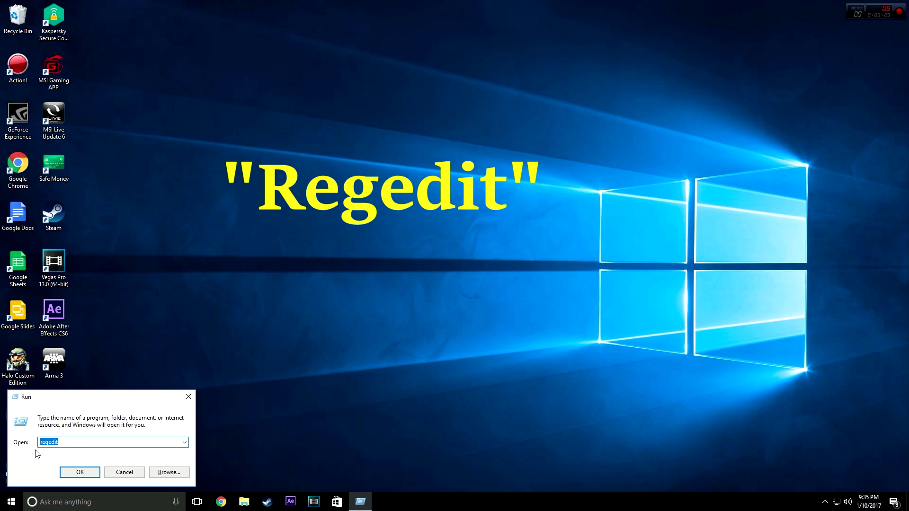
pyautogui.click(80, 472)
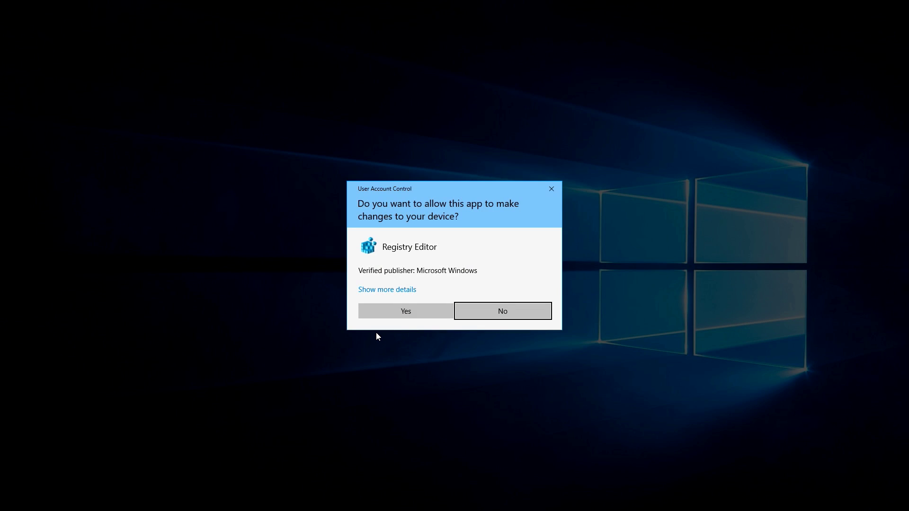
pyautogui.click(405, 311)
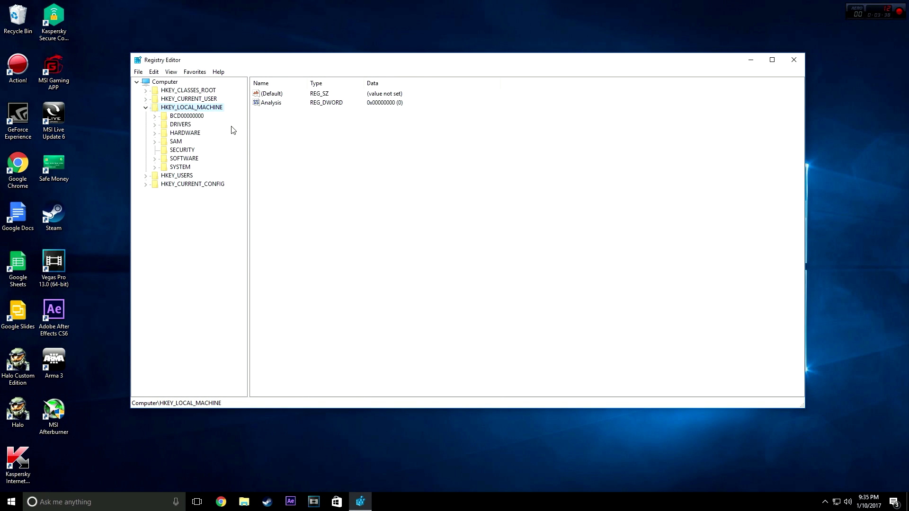
# - Expand HKEY_LOCAL_MACHINE > SYSTEM > ControlSet001 > Services and scroll to AppXSvc
pyautogui.click(145, 108)
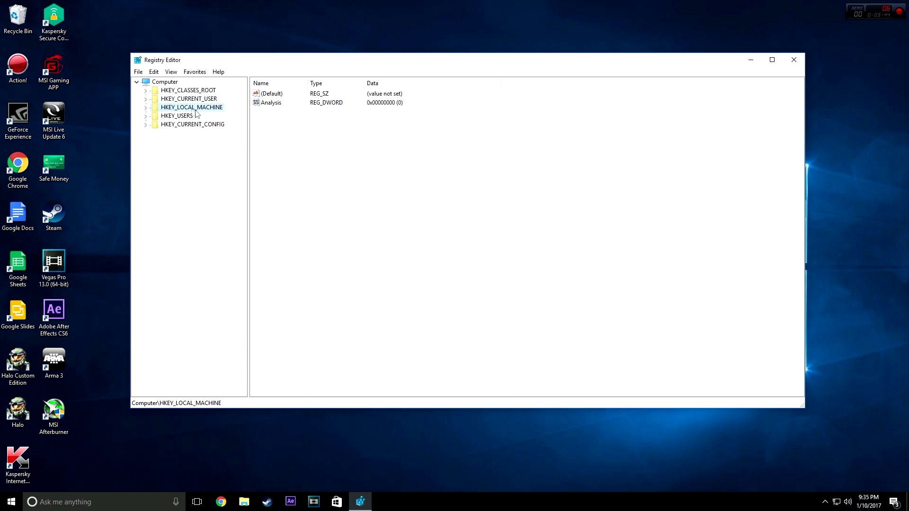
pyautogui.click(145, 108)
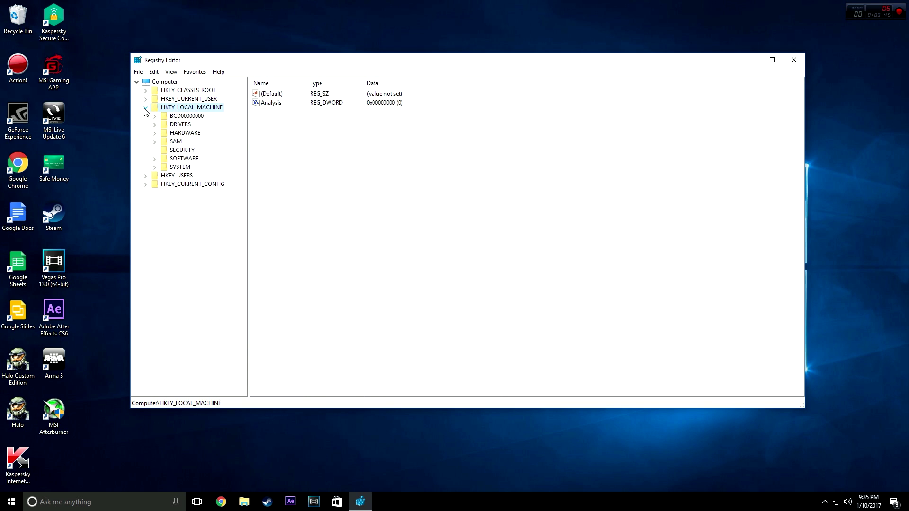
pyautogui.click(154, 168)
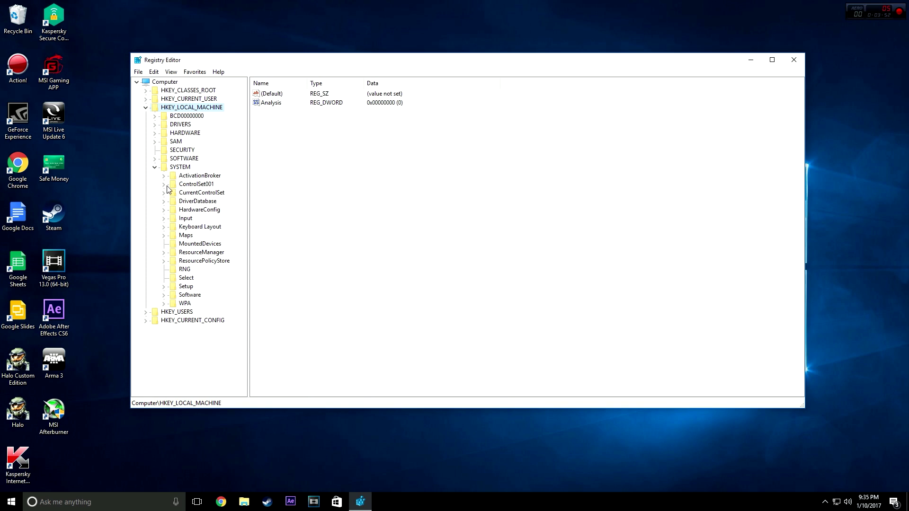
pyautogui.click(164, 184)
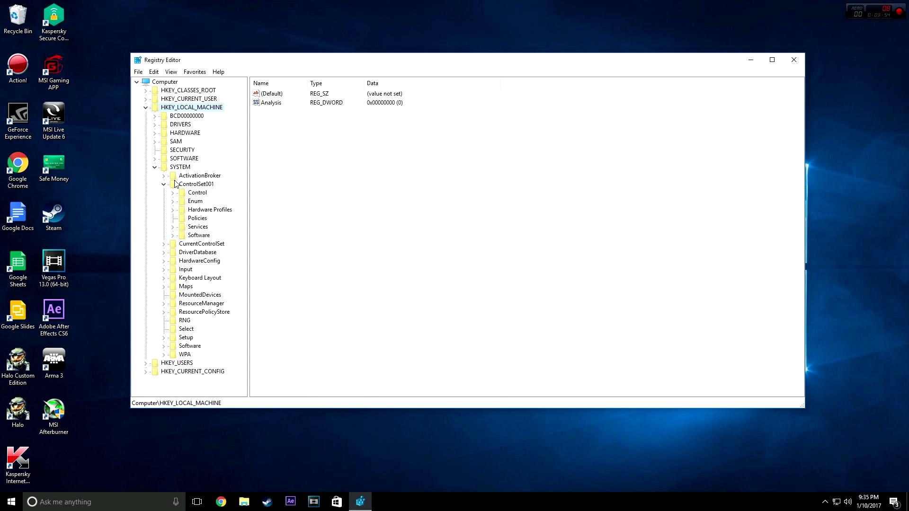
pyautogui.click(172, 227)
pyautogui.scroll(-3, 185, 203)
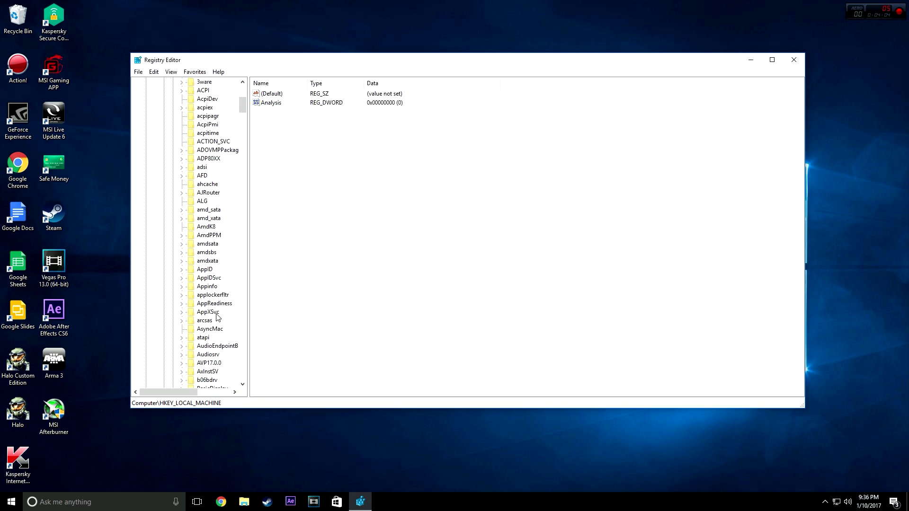
# - Select the AppXSvc key and change its Start DWORD's value data to 4
pyautogui.click(208, 312)
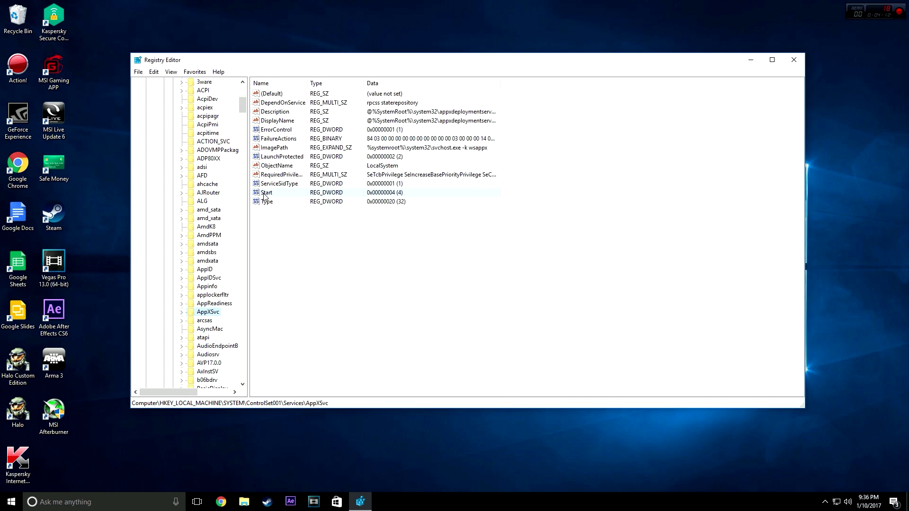
pyautogui.click(289, 194)
pyautogui.doubleClick(289, 195)
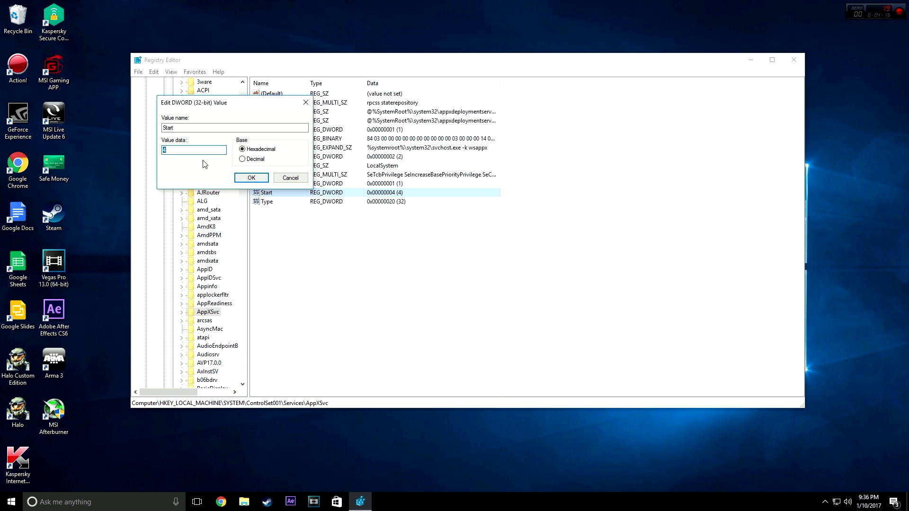
pyautogui.write('3')
pyautogui.write('4')
# - Confirm the Start value of 4, then deselect it in the values pane
pyautogui.click(252, 178)
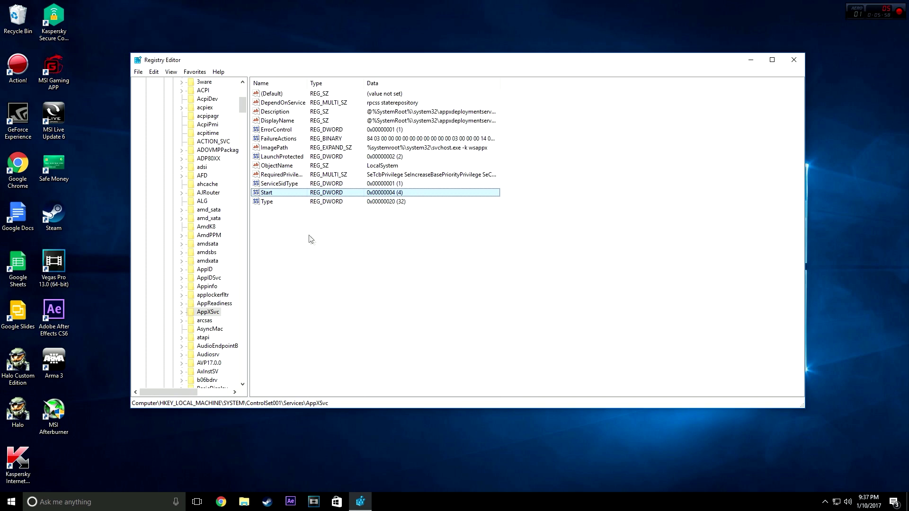
pyautogui.click(311, 278)
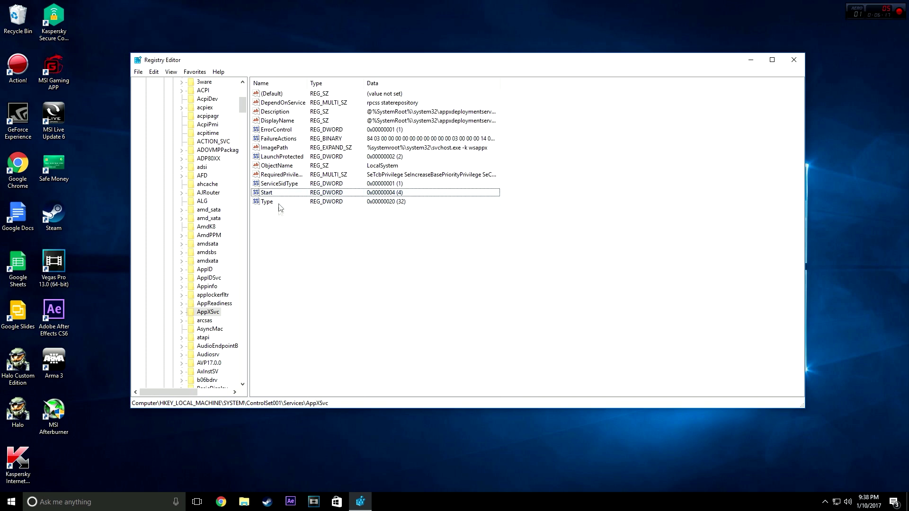
pyautogui.click(793, 61)
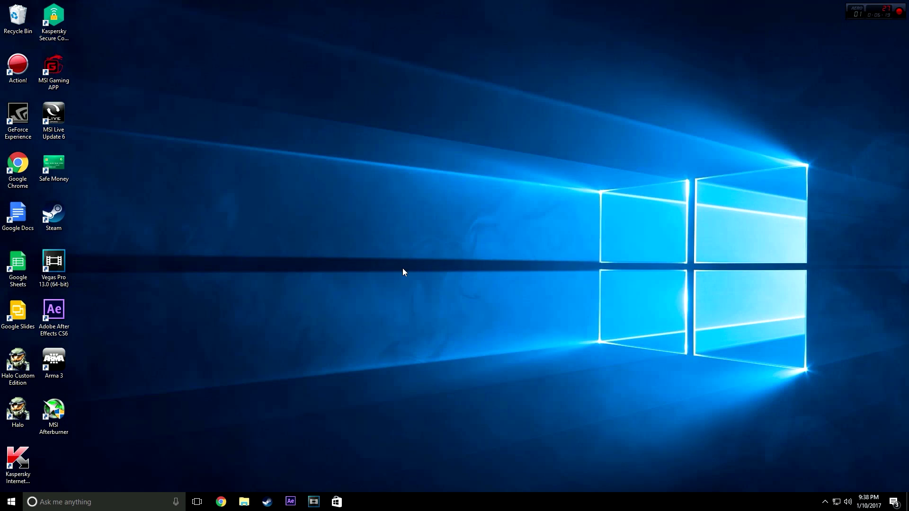